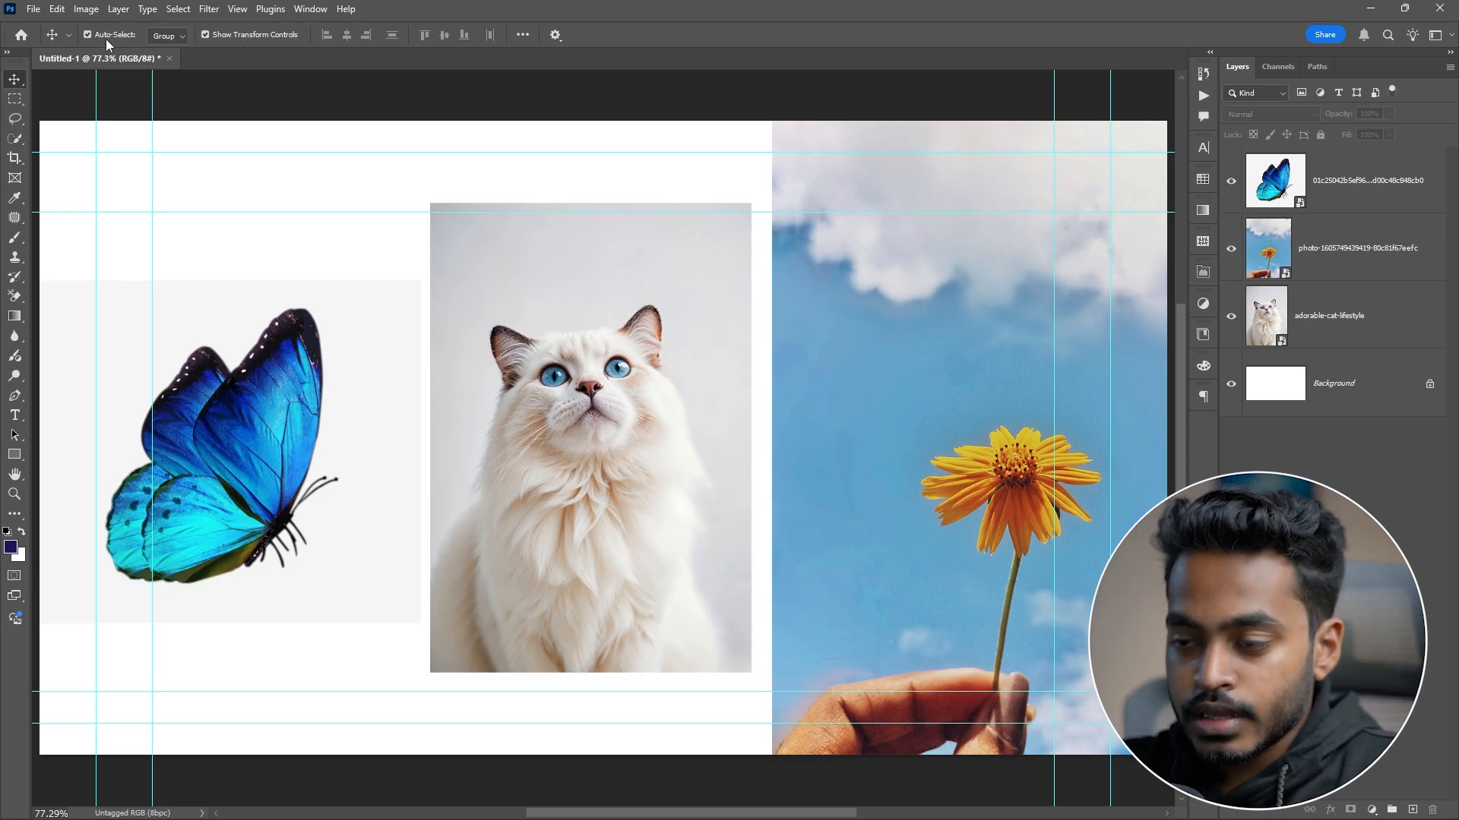
# Step: With Auto-Select on, pick the butterfly, flower and cat images in turn on the canvas, ending with the butterfly
pyautogui.click(308, 347)
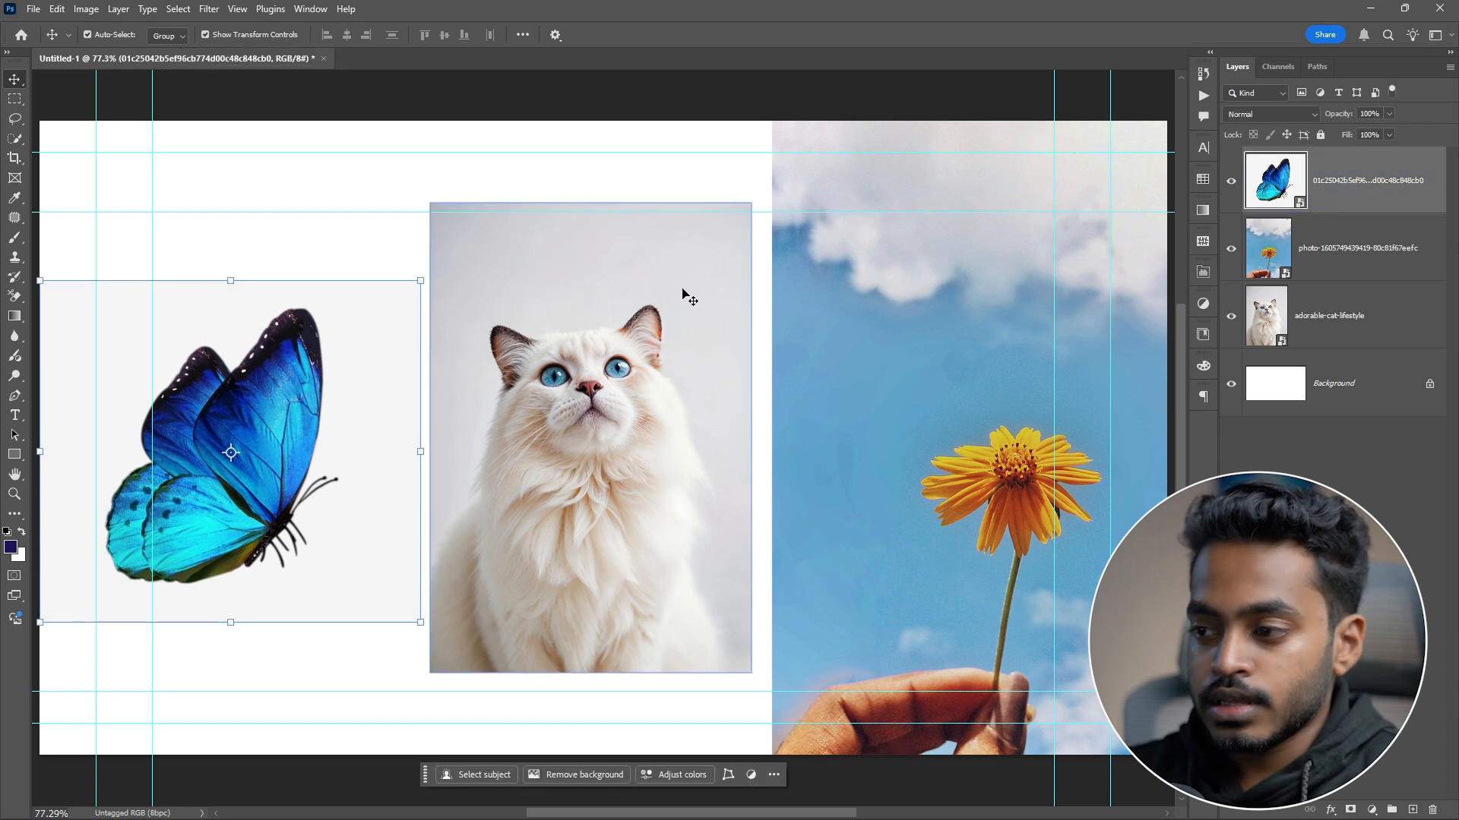
pyautogui.click(863, 325)
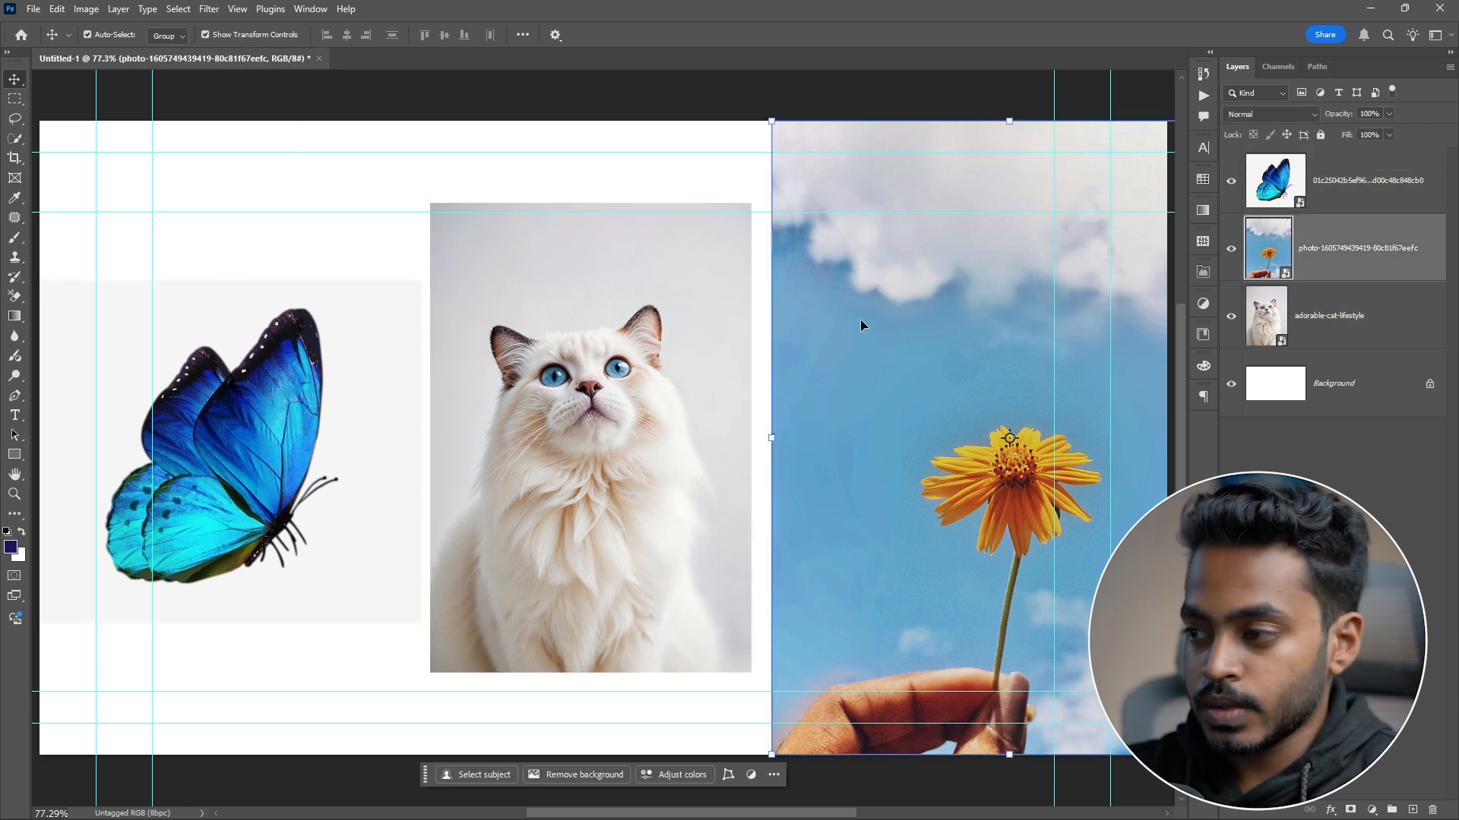
pyautogui.click(499, 253)
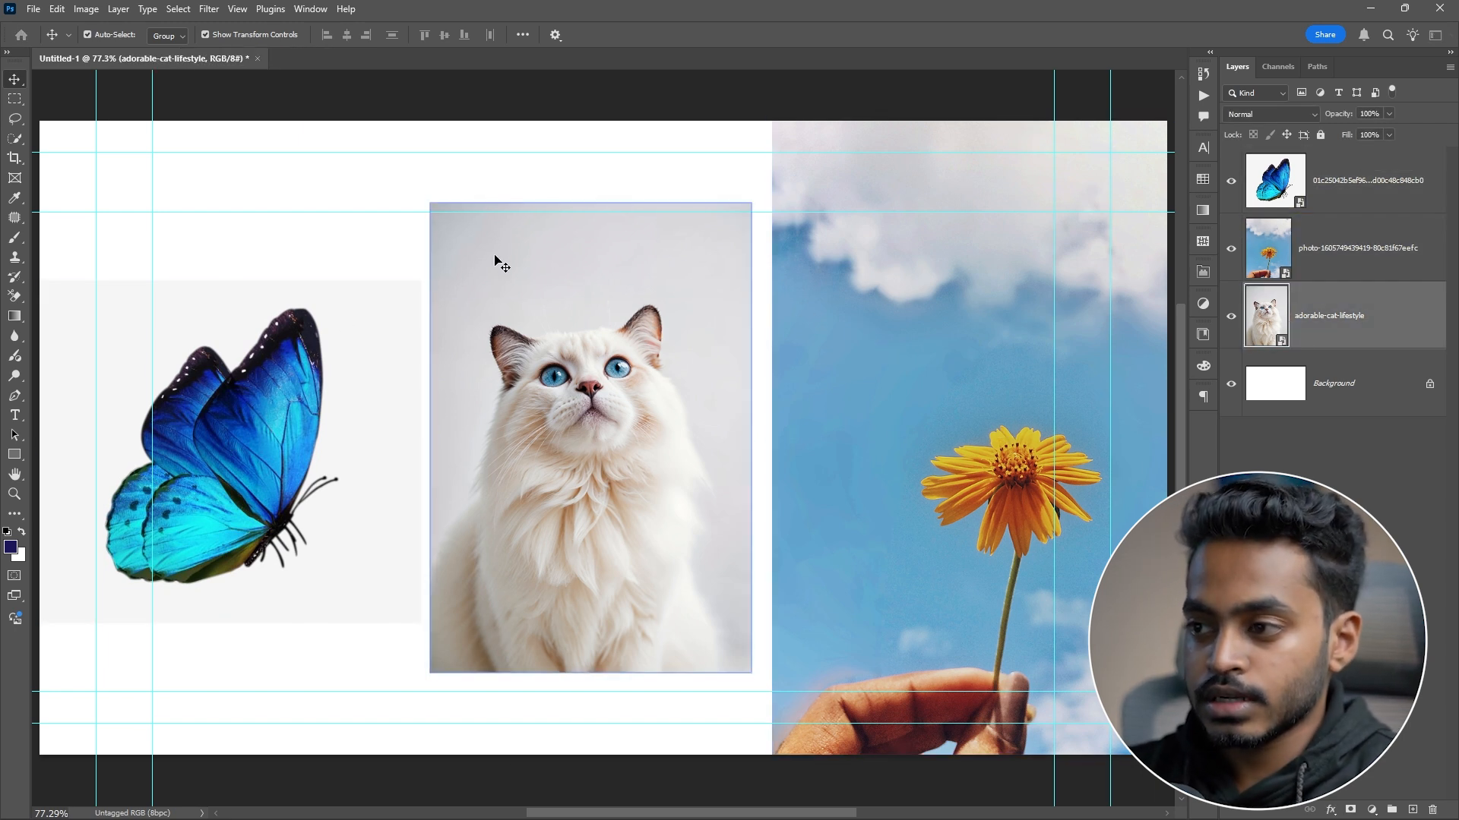
pyautogui.click(194, 296)
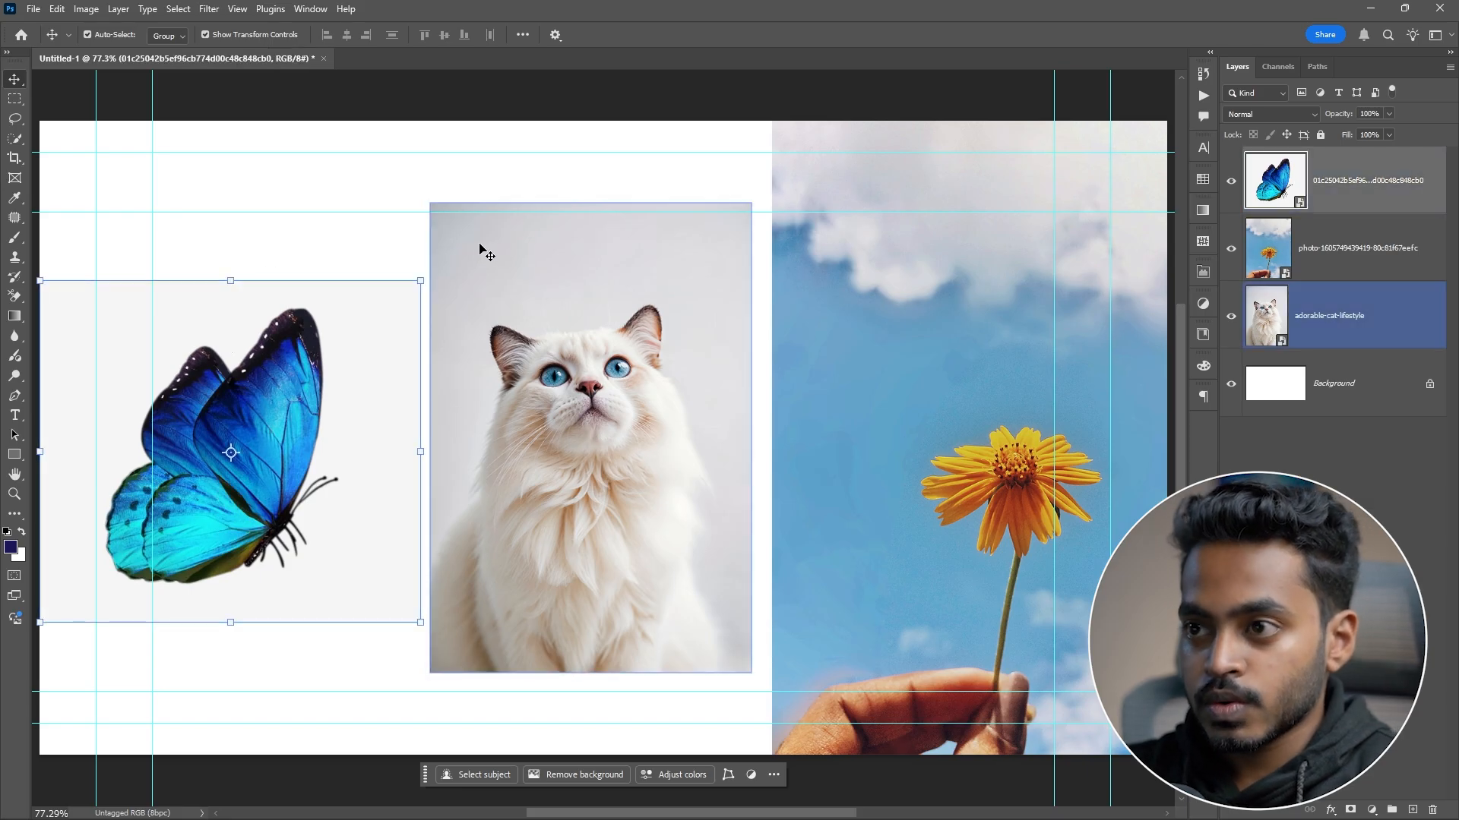
pyautogui.click(96, 35)
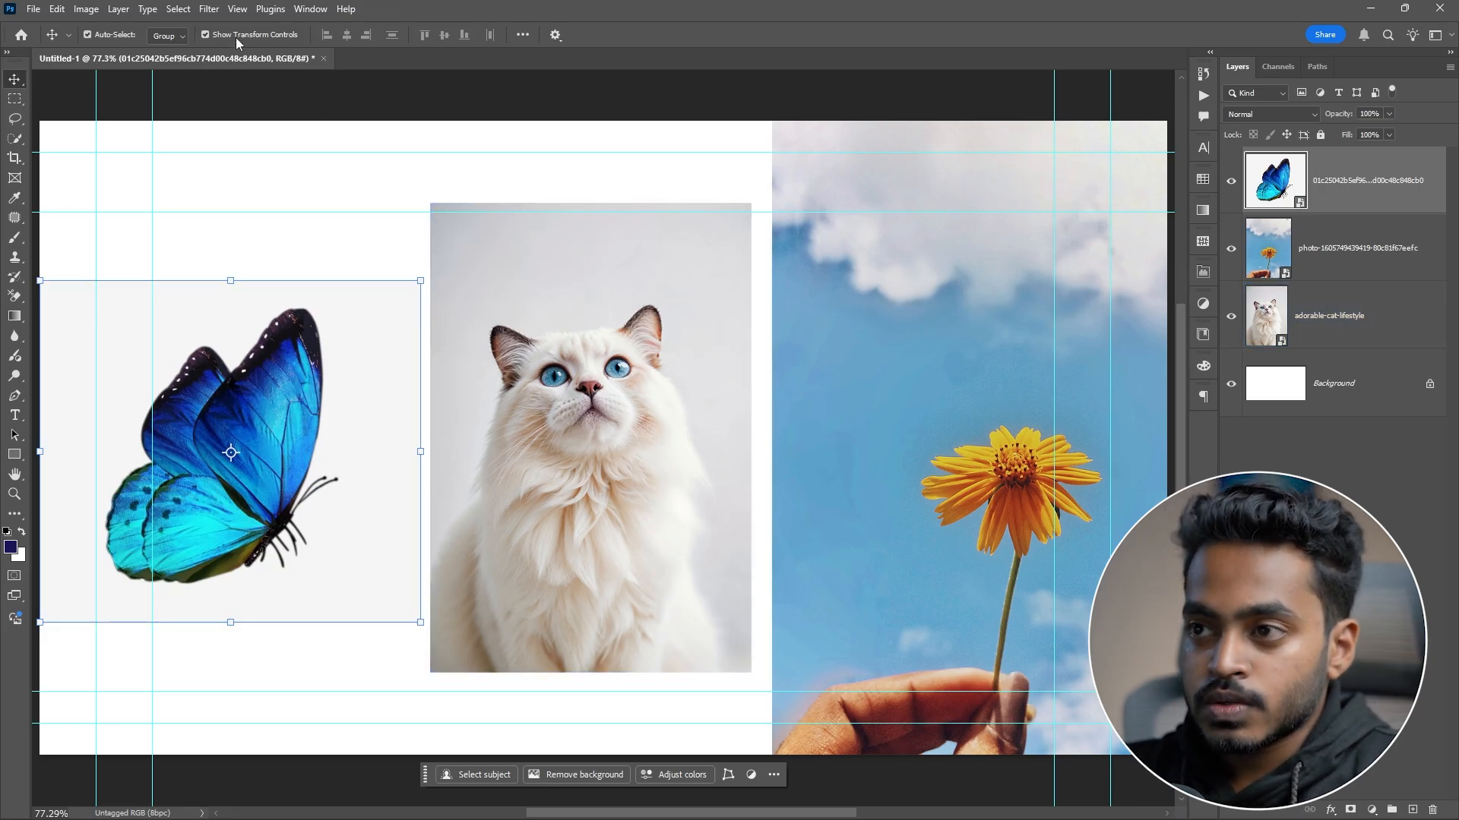
# Step: Switch Show Transform Controls off and on for the butterfly image to compare it with and without its bounding box
pyautogui.click(205, 35)
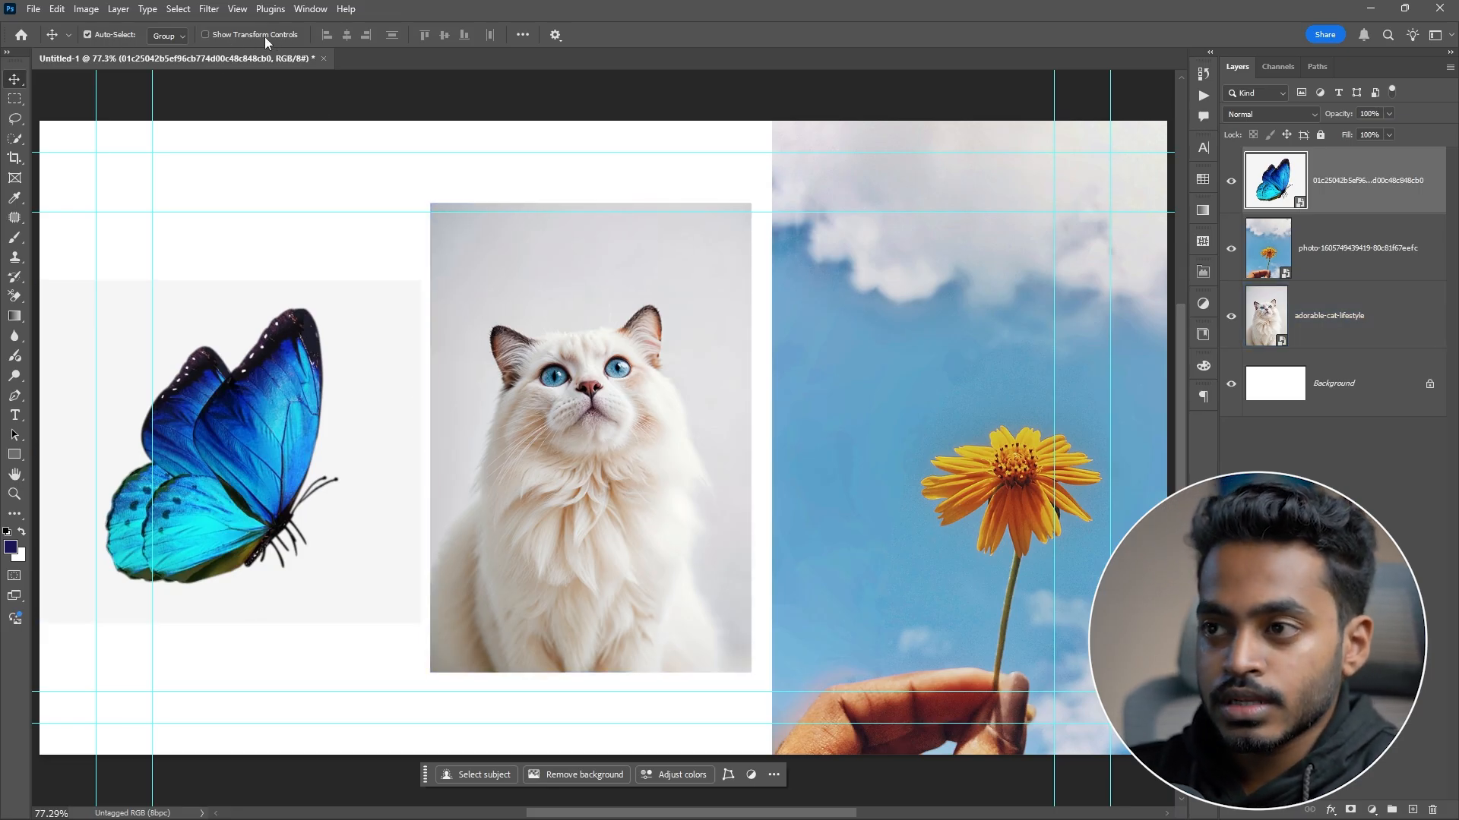
pyautogui.click(243, 37)
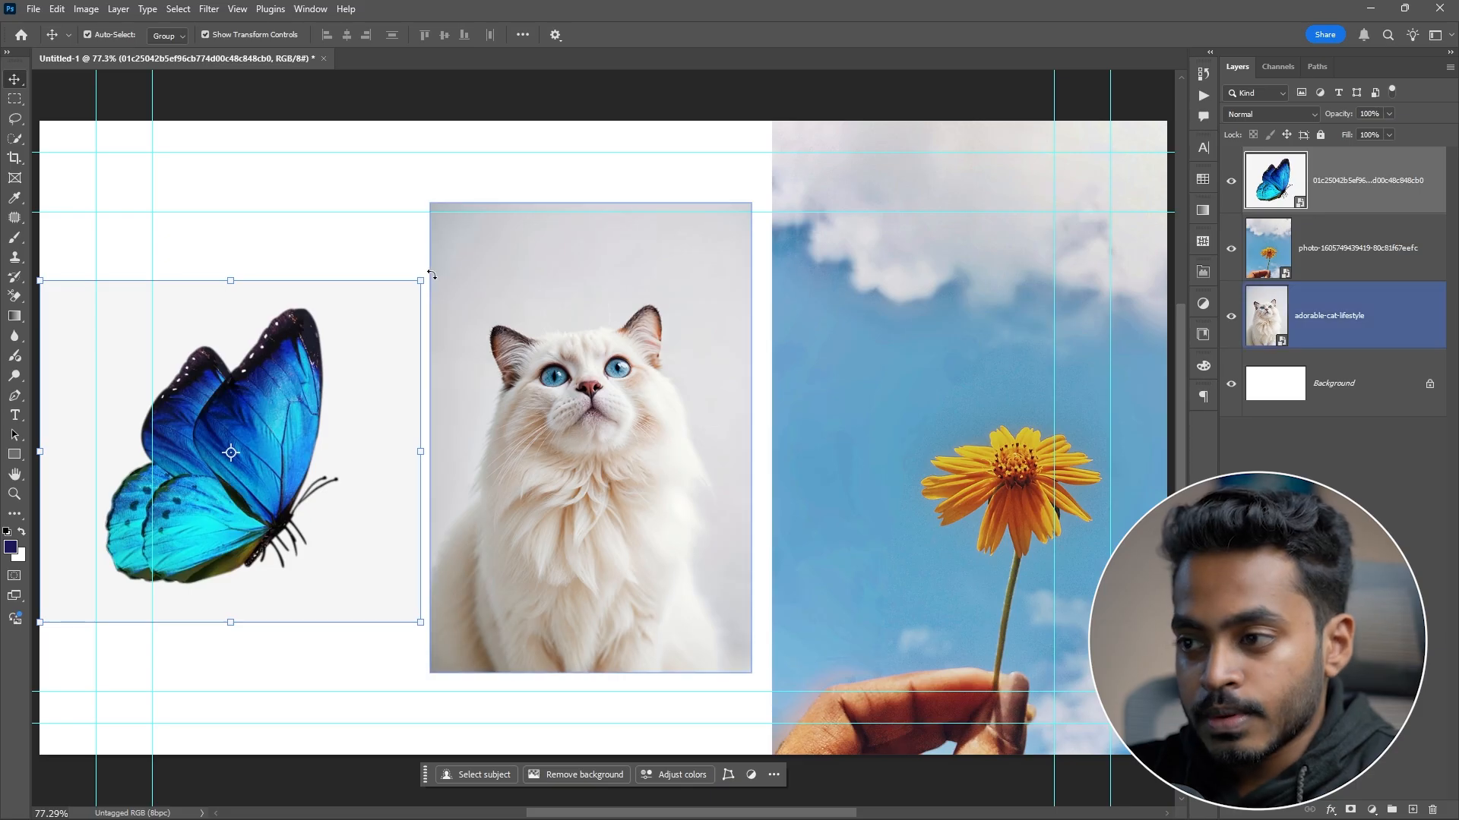
pyautogui.moveTo(430, 273)
pyautogui.mouseDown()
pyautogui.moveTo(456, 250)
pyautogui.moveTo(420, 281)
pyautogui.mouseUp()
pyautogui.click(727, 34)
pyautogui.click(232, 35)
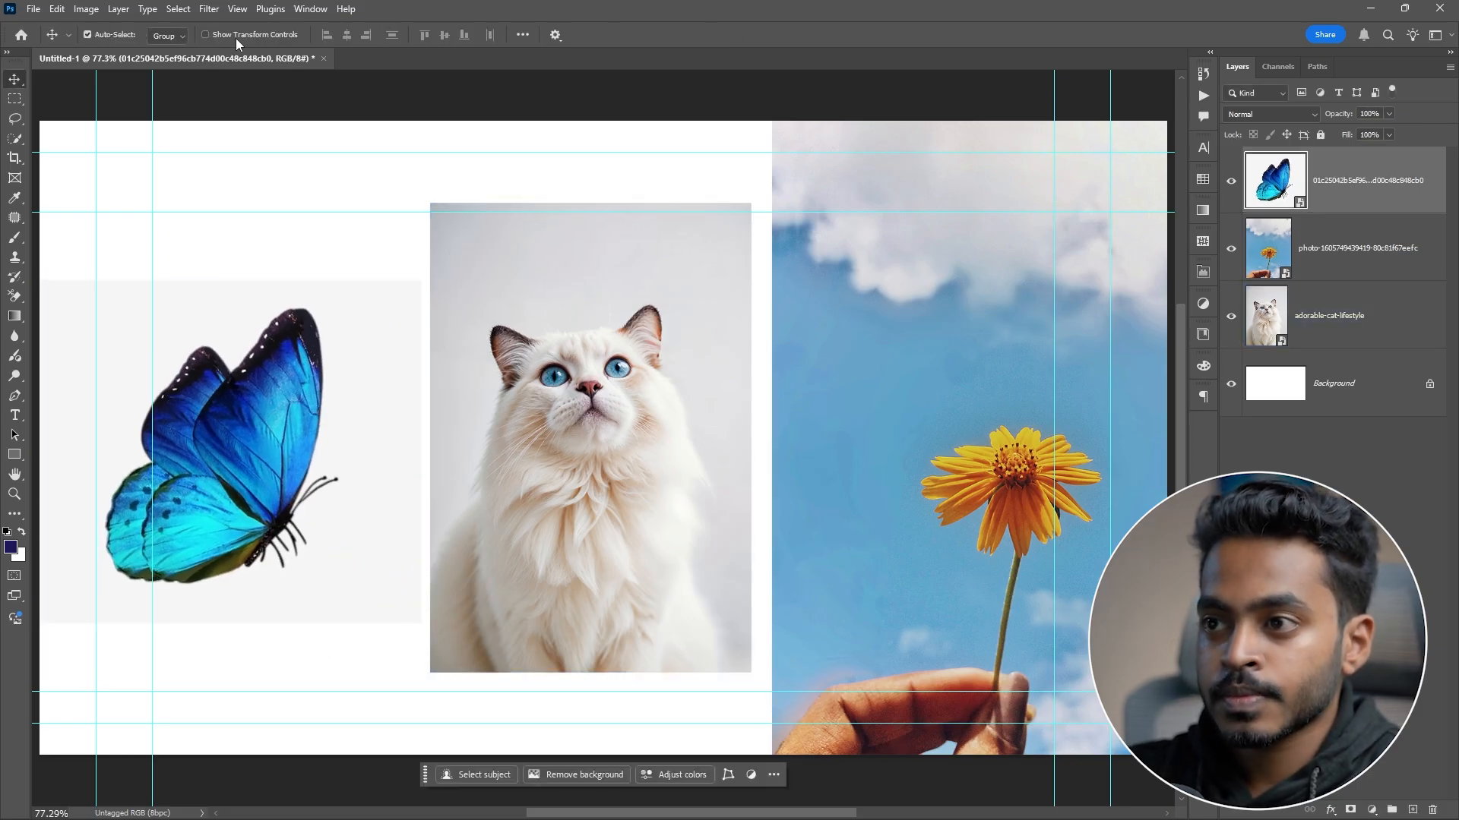
pyautogui.click(860, 133)
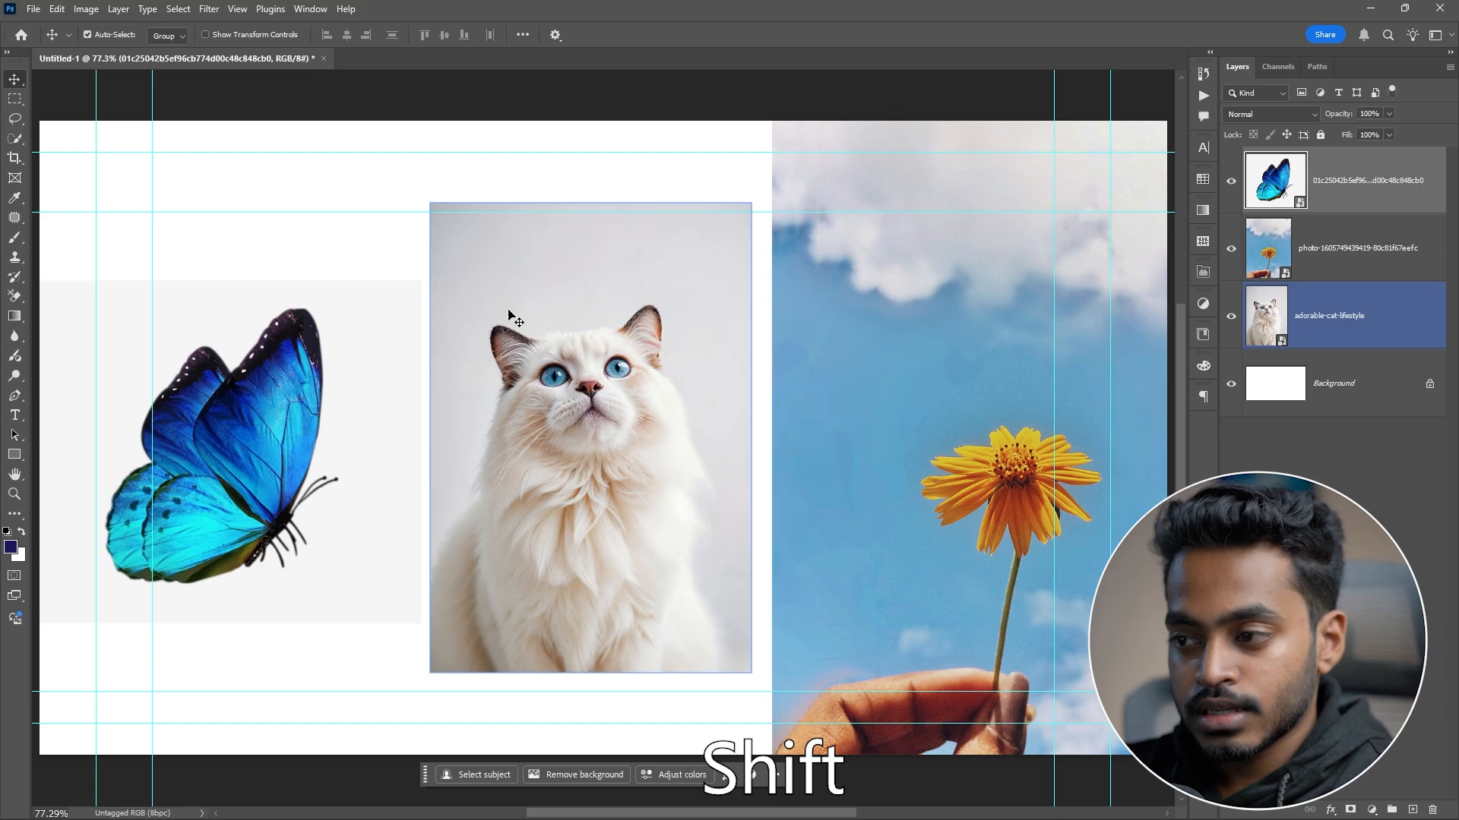
# Step: Add the cat and flower images to the butterfly selection on the canvas so all three image layers are selected
pyautogui.press('shift')
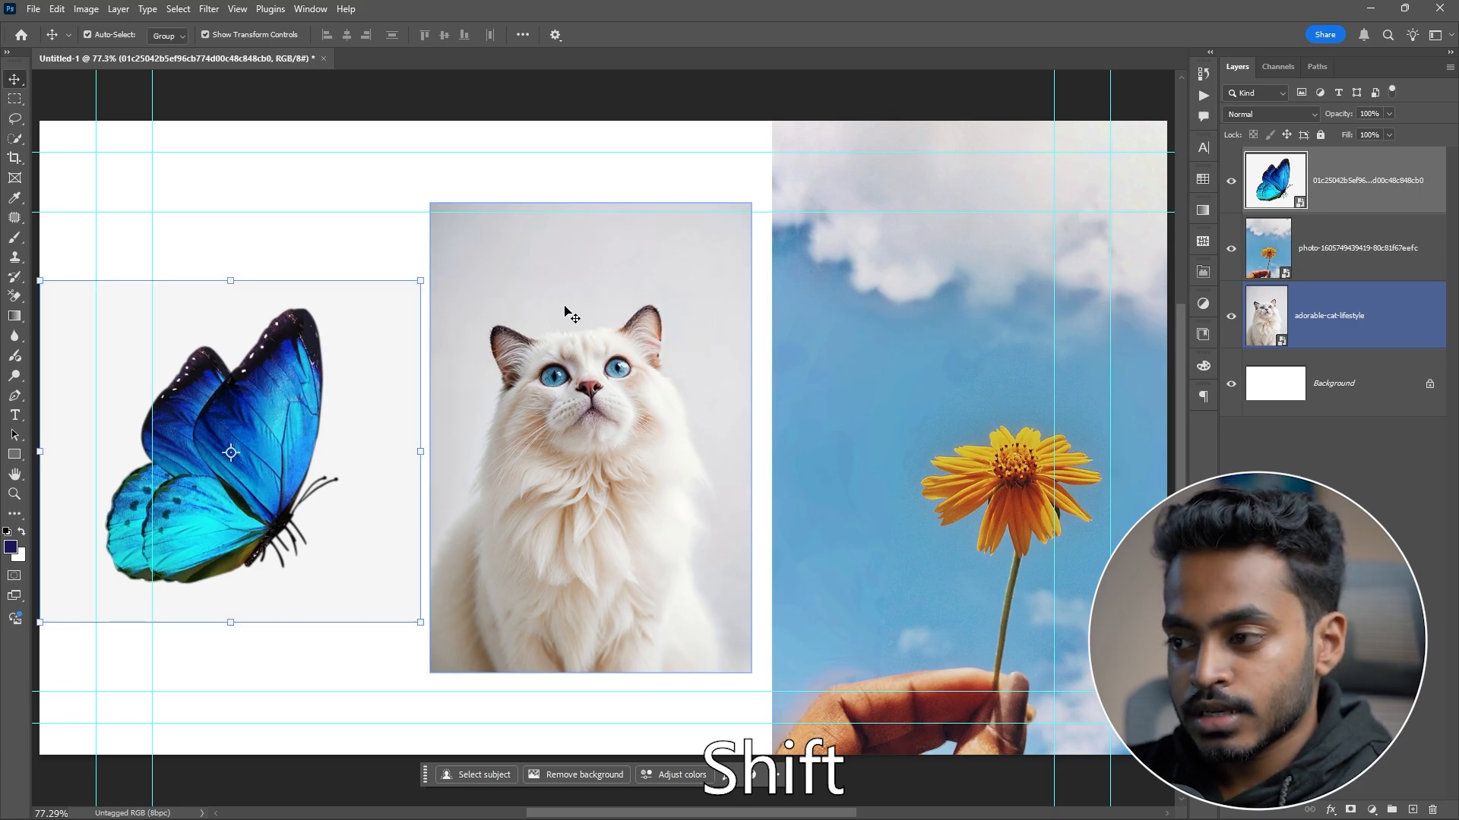
pyautogui.keyDown('shift'); pyautogui.click(566, 319); pyautogui.keyUp('shift')
pyautogui.keyDown('shift'); pyautogui.click(887, 293); pyautogui.keyUp('shift')
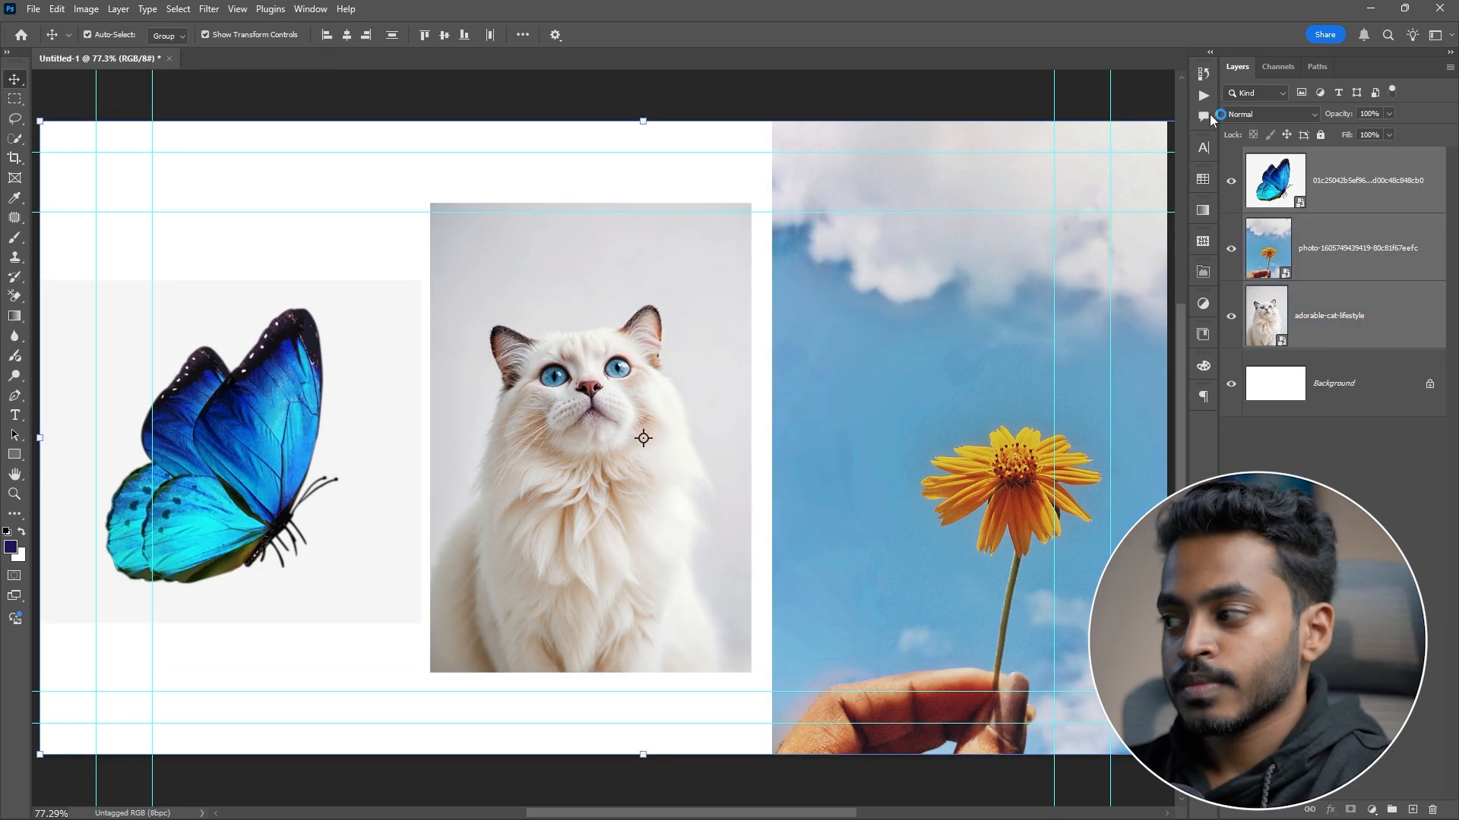
# Step: Select only the butterfly image, scale it to about 141%, rotate it about 27°, and undo the rotation
pyautogui.click(262, 344)
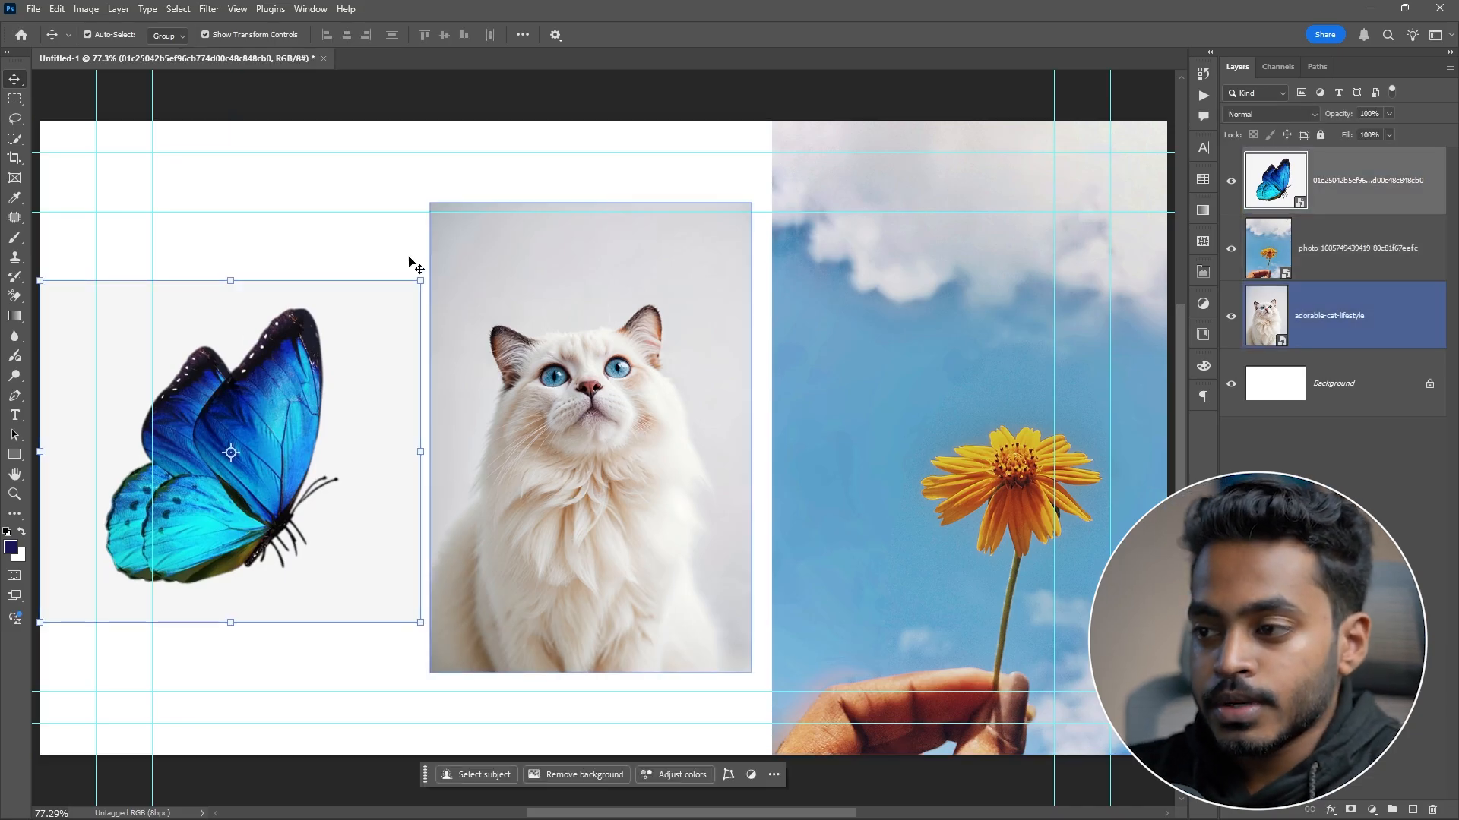
pyautogui.moveTo(420, 280); pyautogui.dragTo(581, 134)
pyautogui.moveTo(424, 312); pyautogui.dragTo(511, 343)
pyautogui.moveTo(692, 232); pyautogui.dragTo(744, 392)
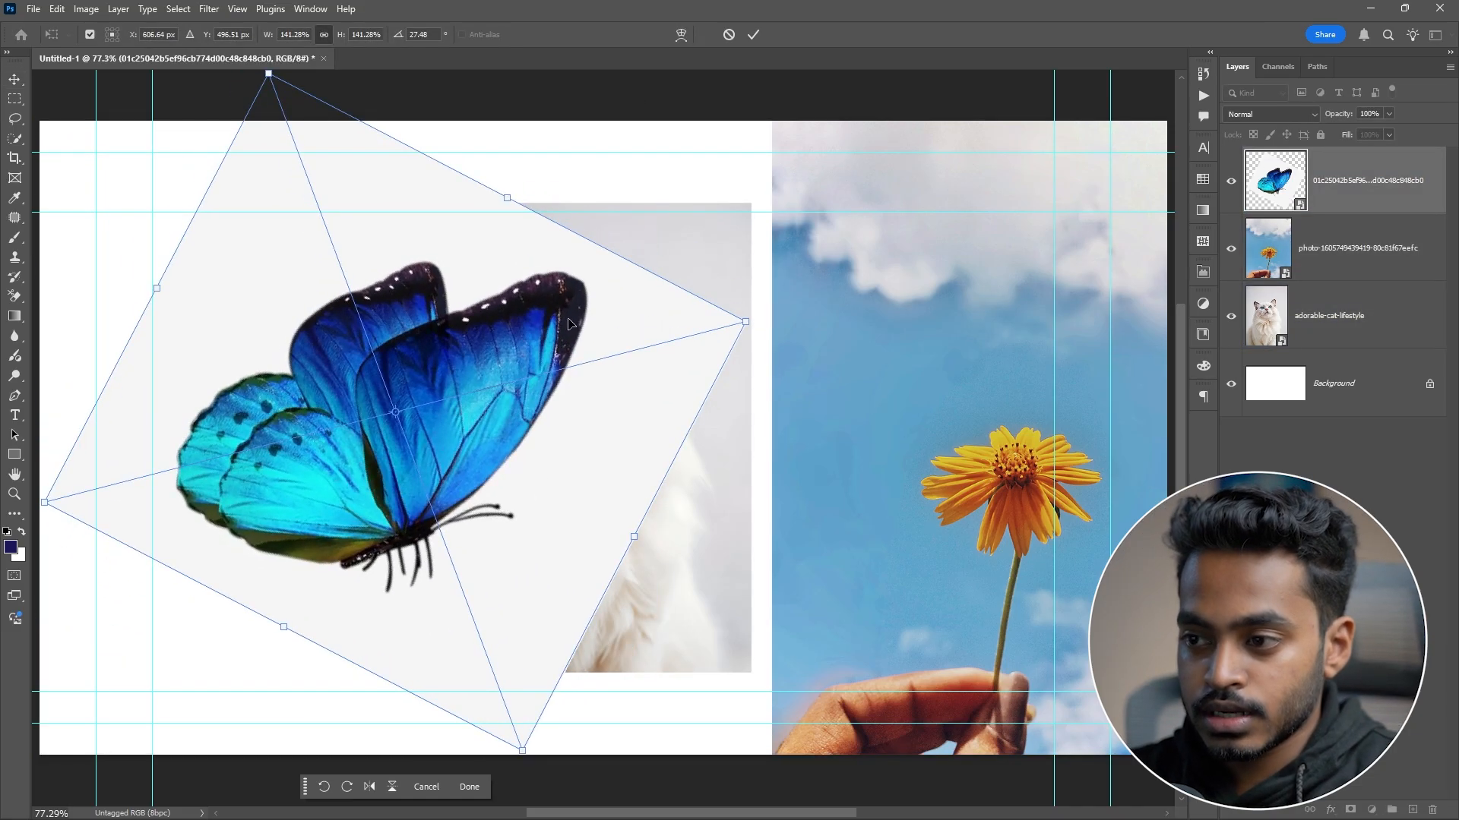
pyautogui.hotkey('ctrl', 'z')
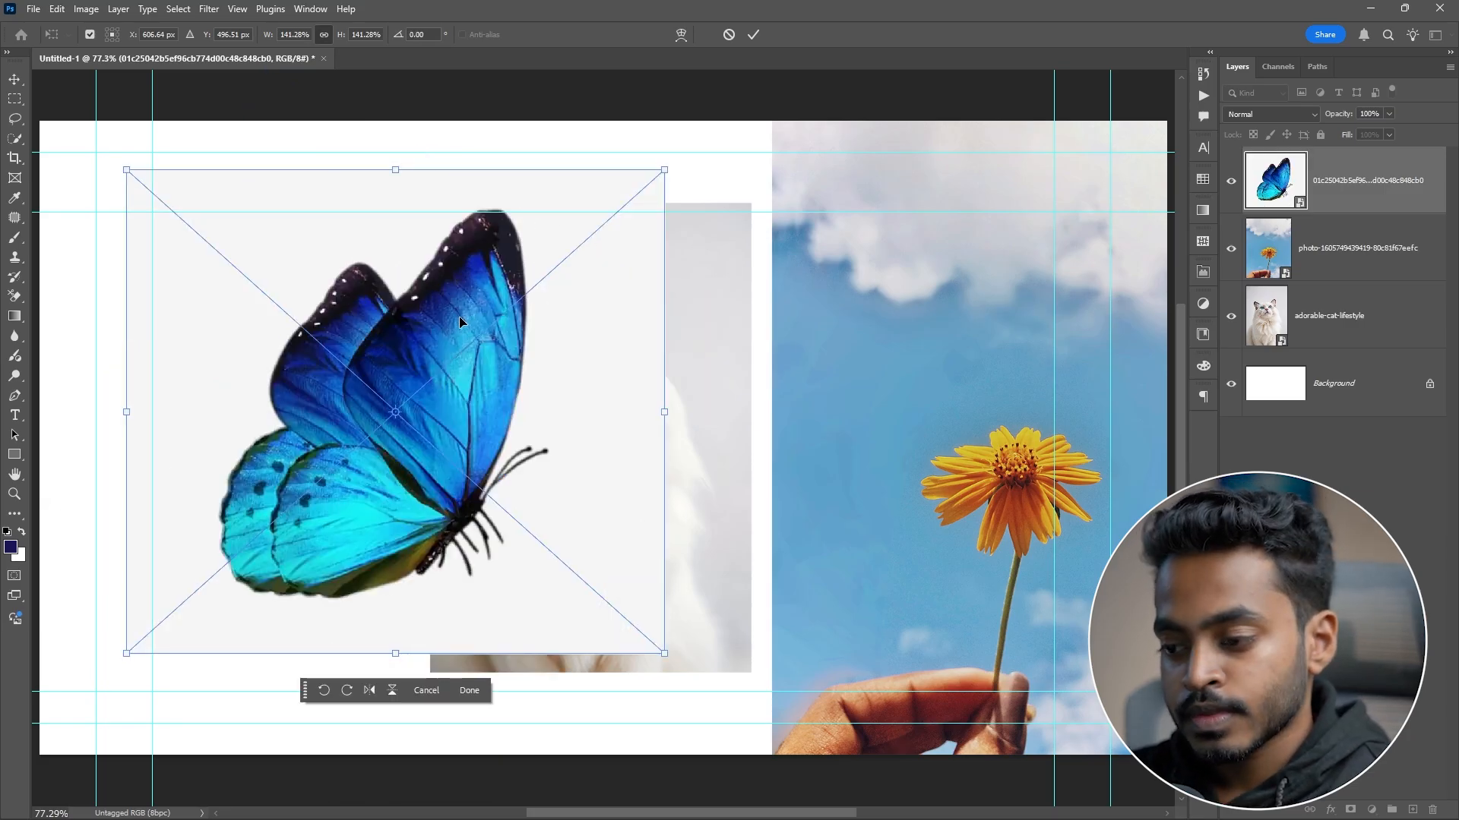
# Step: Rotate the butterfly image 90° clockwise four times and cancel the transform
pyautogui.click(347, 690)
pyautogui.click(346, 690)
pyautogui.click(346, 690)
pyautogui.click(347, 689)
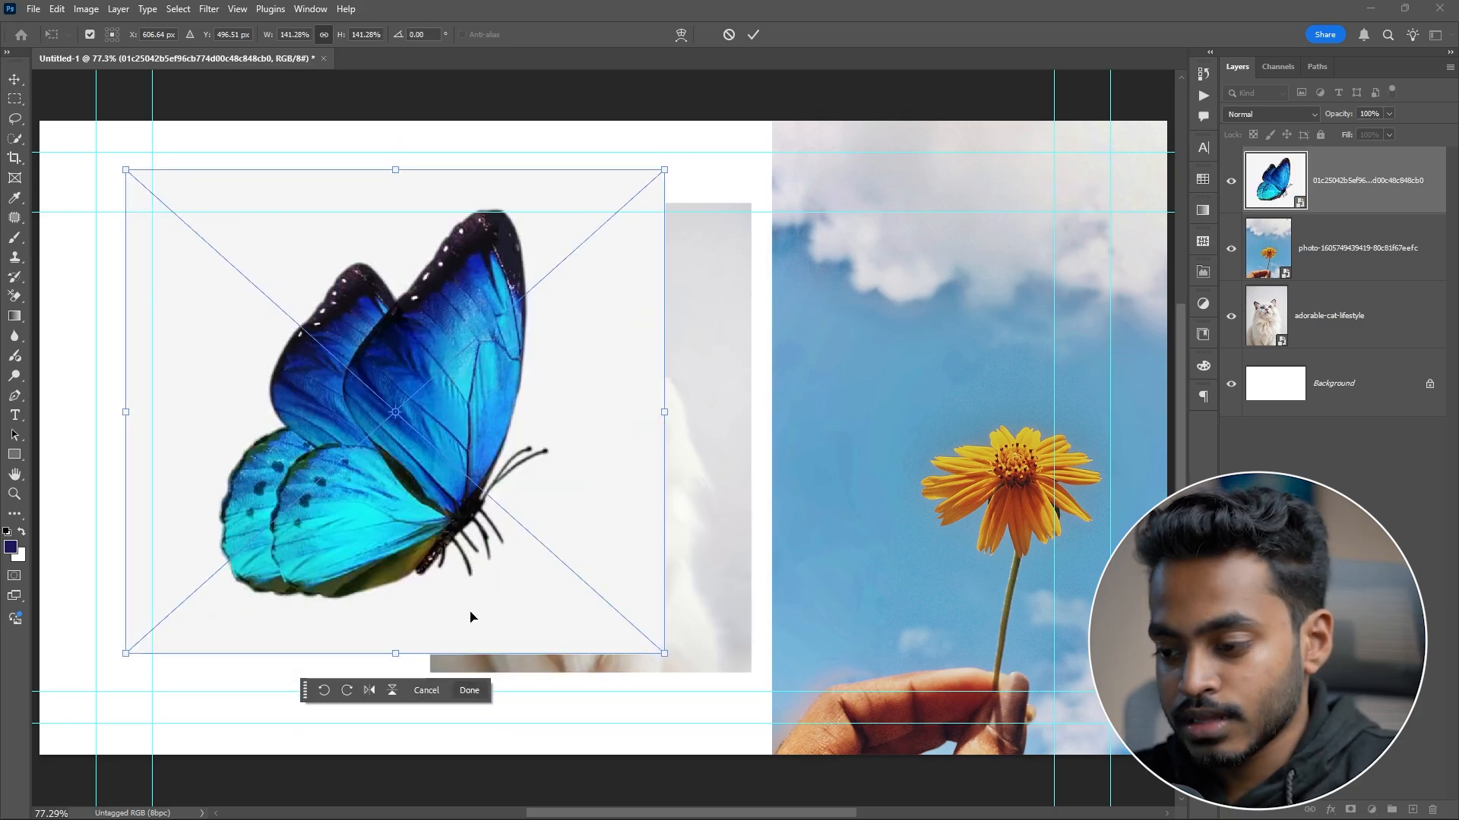
pyautogui.press('Escape')
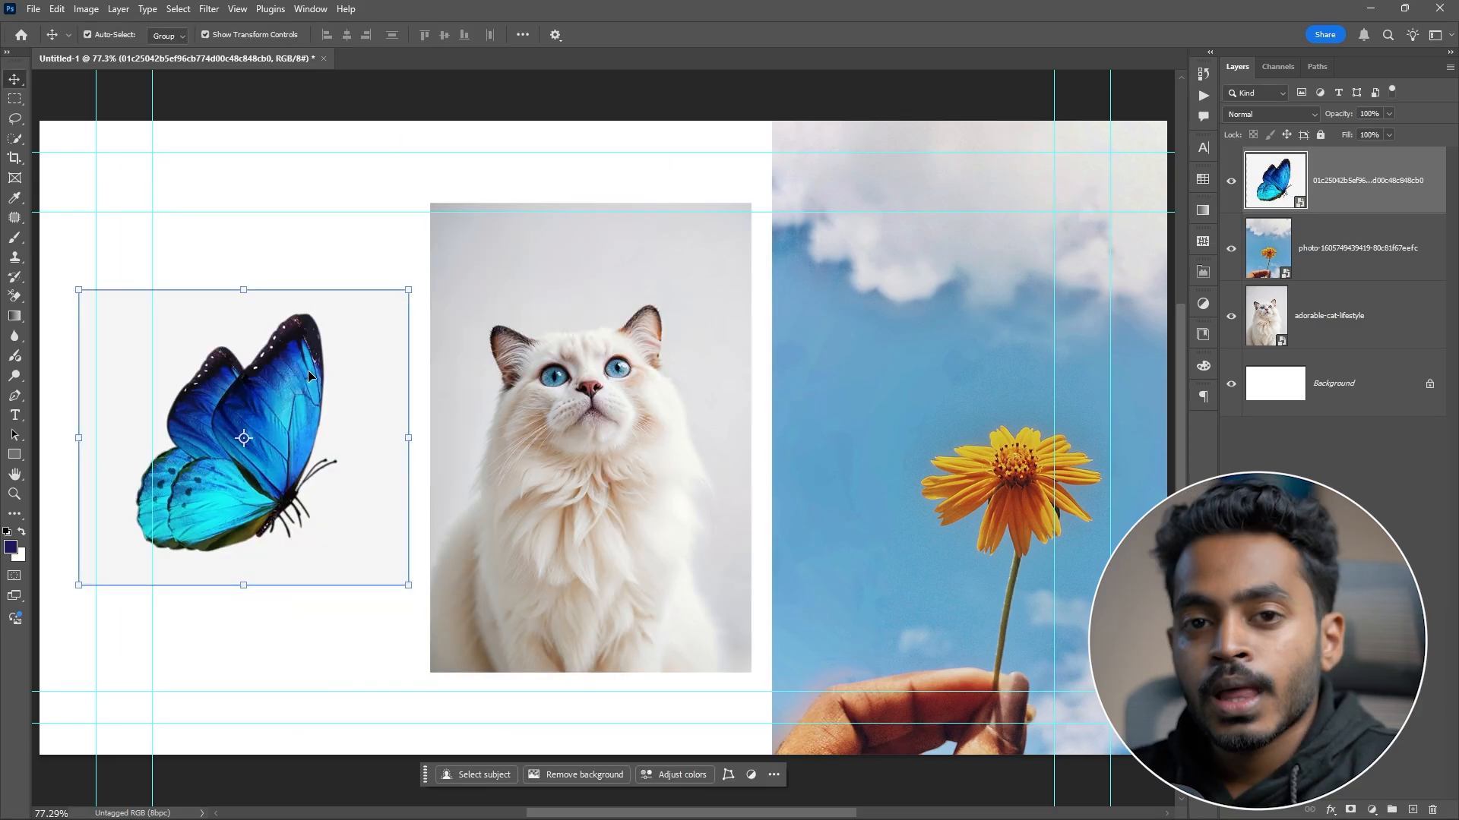
# Step: Start a free transform on the butterfly image, look through its transform options, and commit it with Place
pyautogui.click(409, 290)
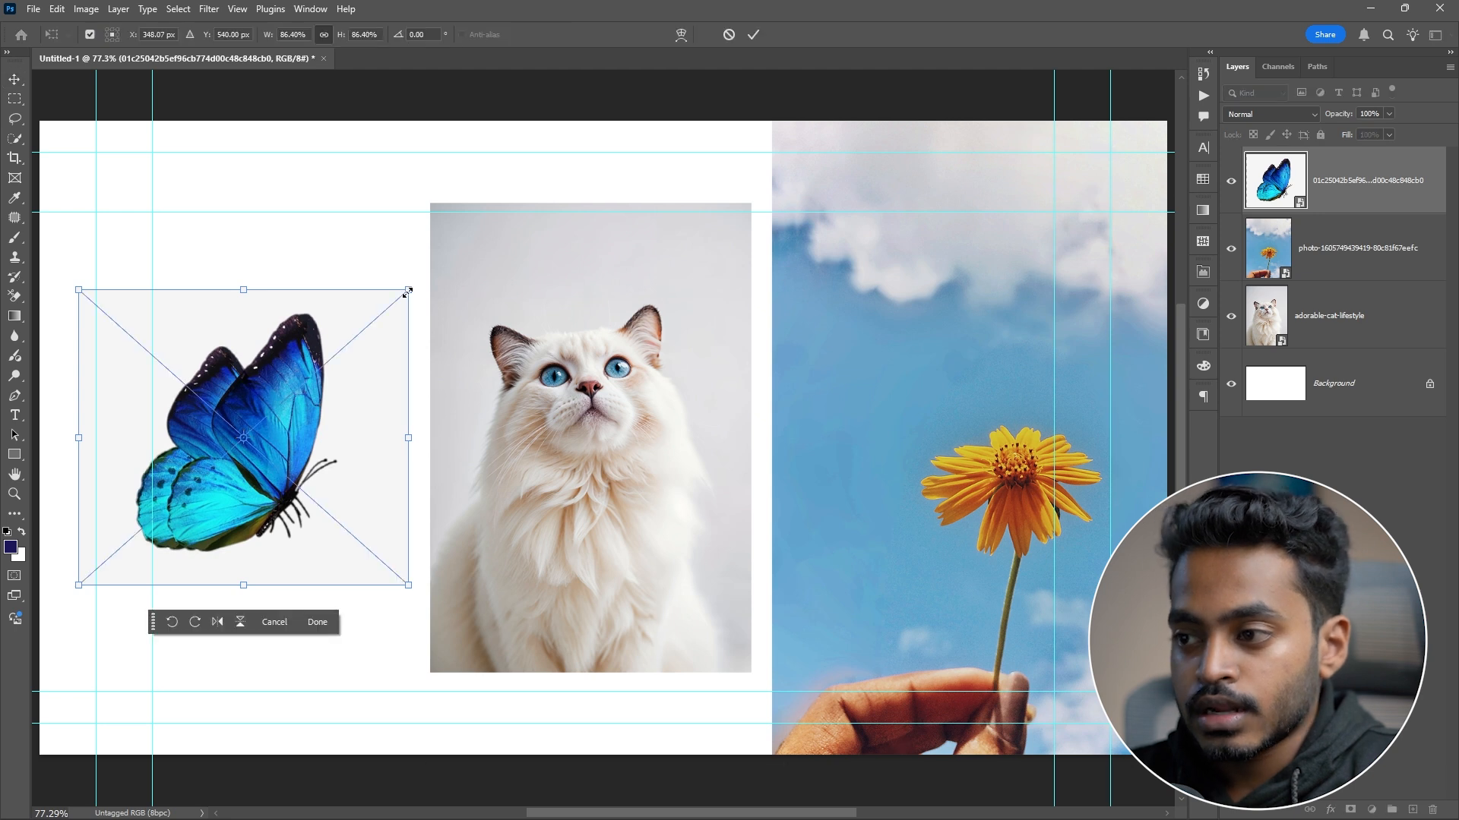
pyautogui.rightClick(236, 394)
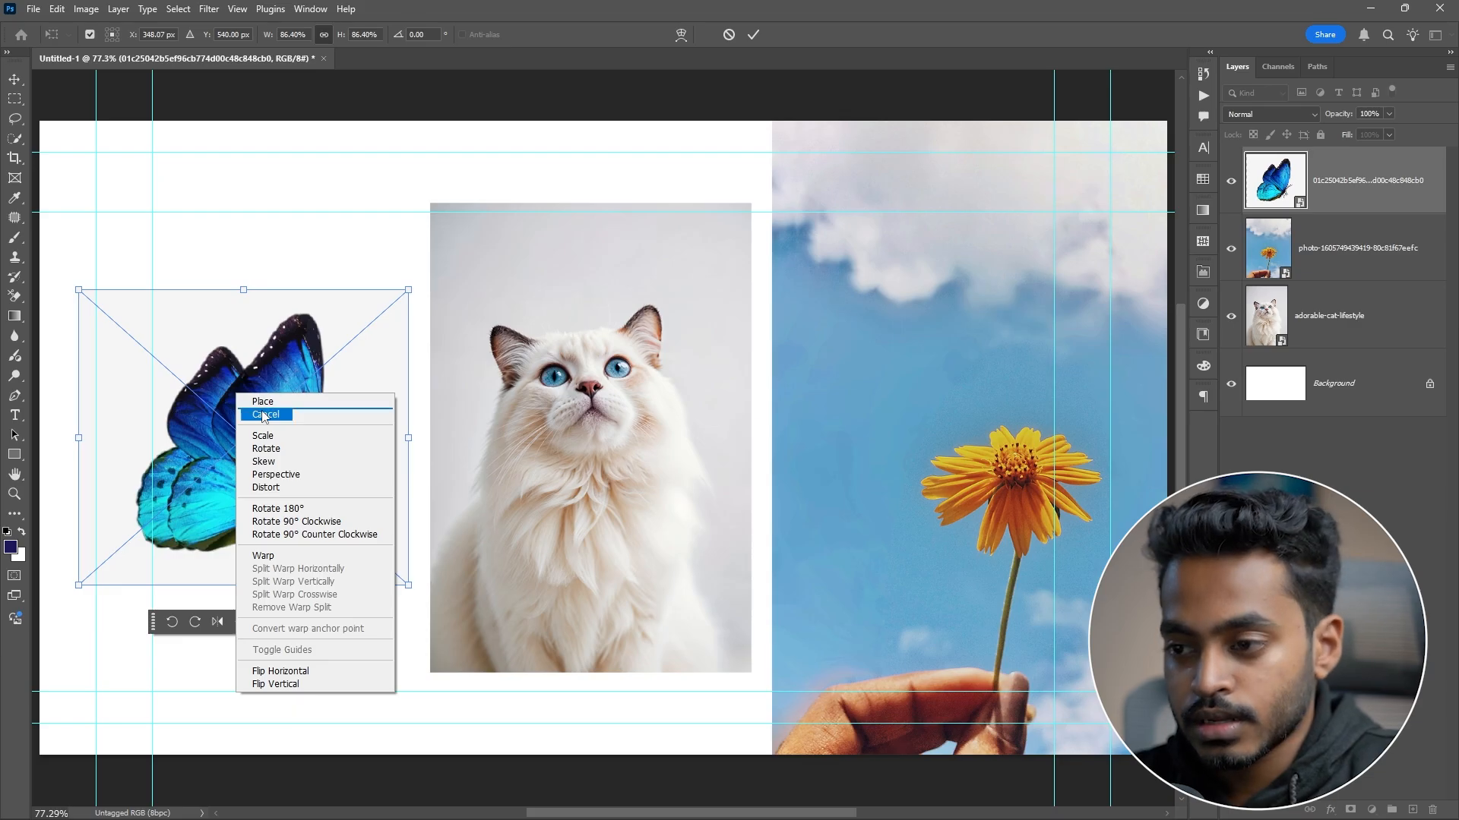
pyautogui.click(282, 401)
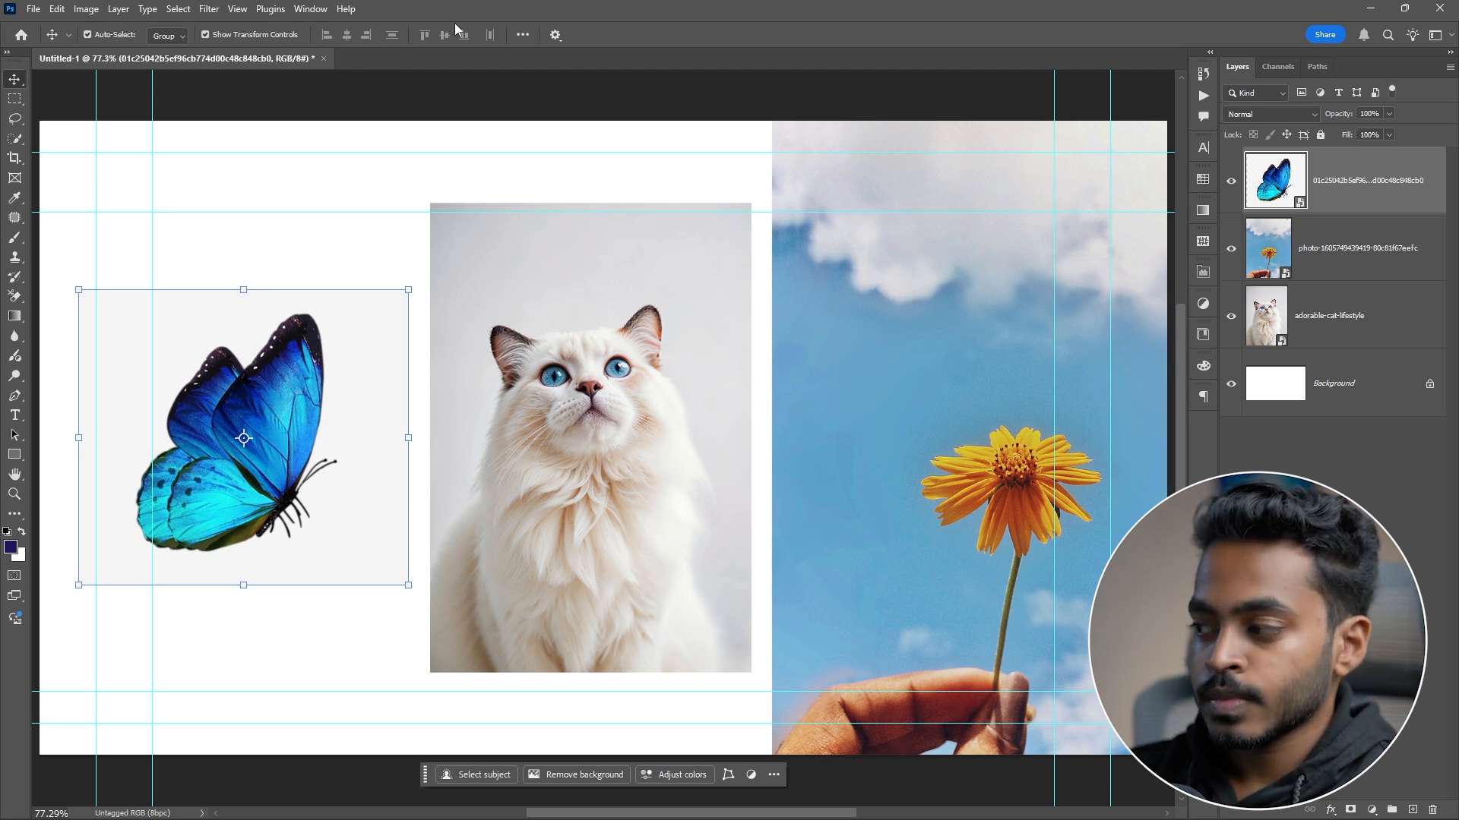
# Step: Select the Background and butterfly layers together and align the butterfly to the canvas's horizontal centre
pyautogui.click(1307, 383)
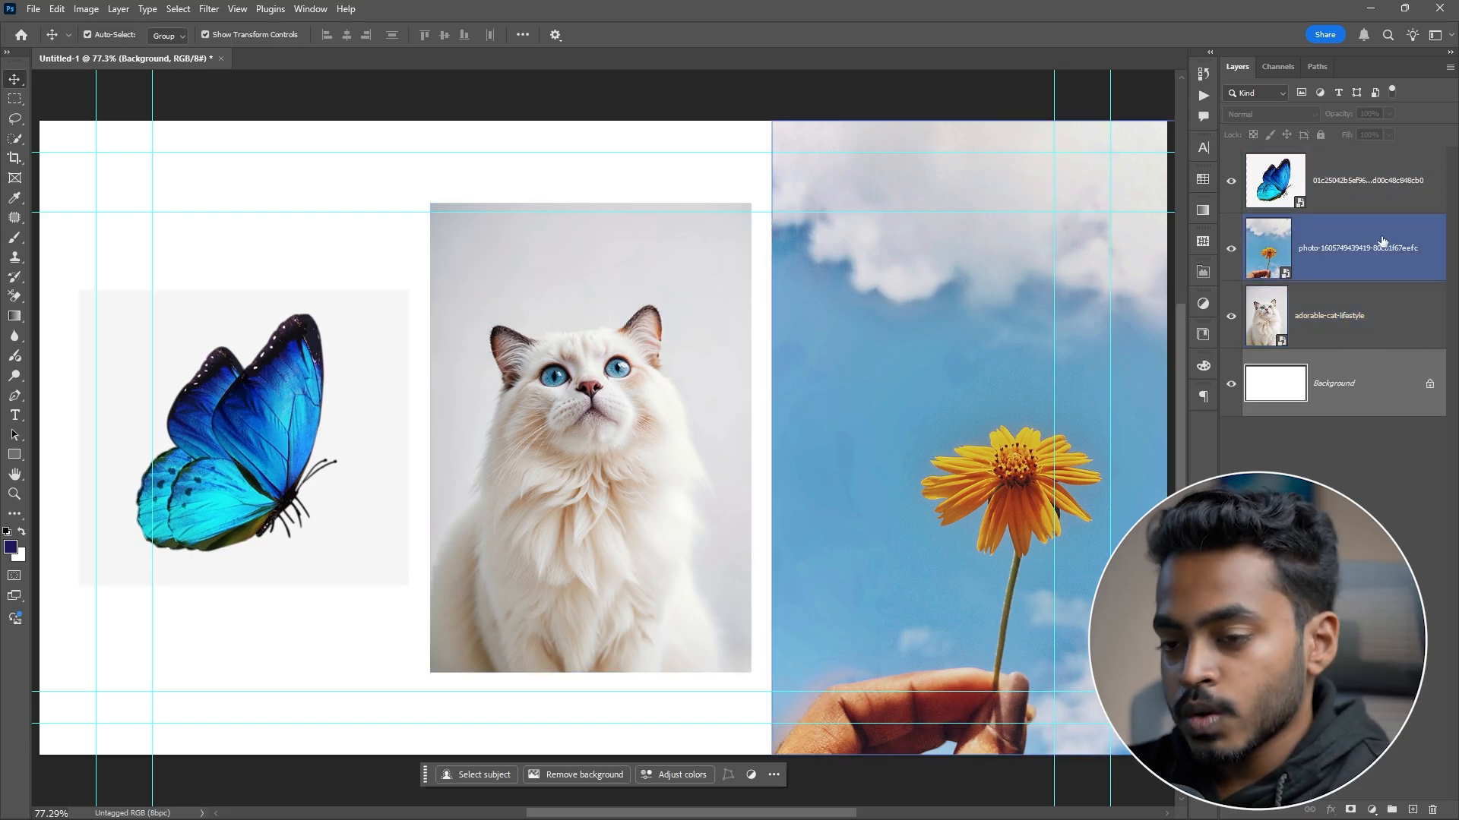
pyautogui.keyDown('ctrl'); pyautogui.click(1404, 190); pyautogui.keyUp('ctrl')
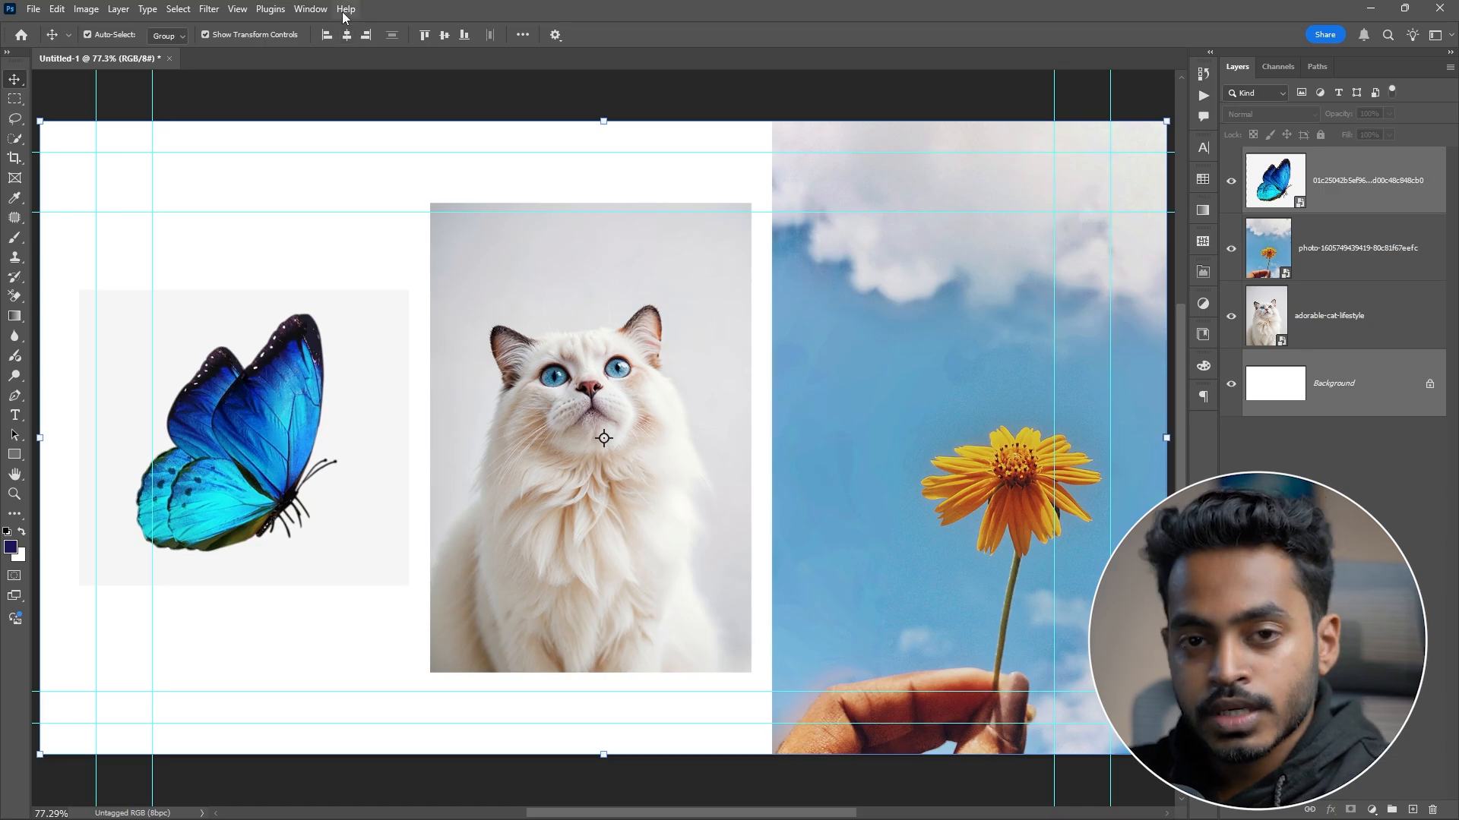
pyautogui.click(347, 36)
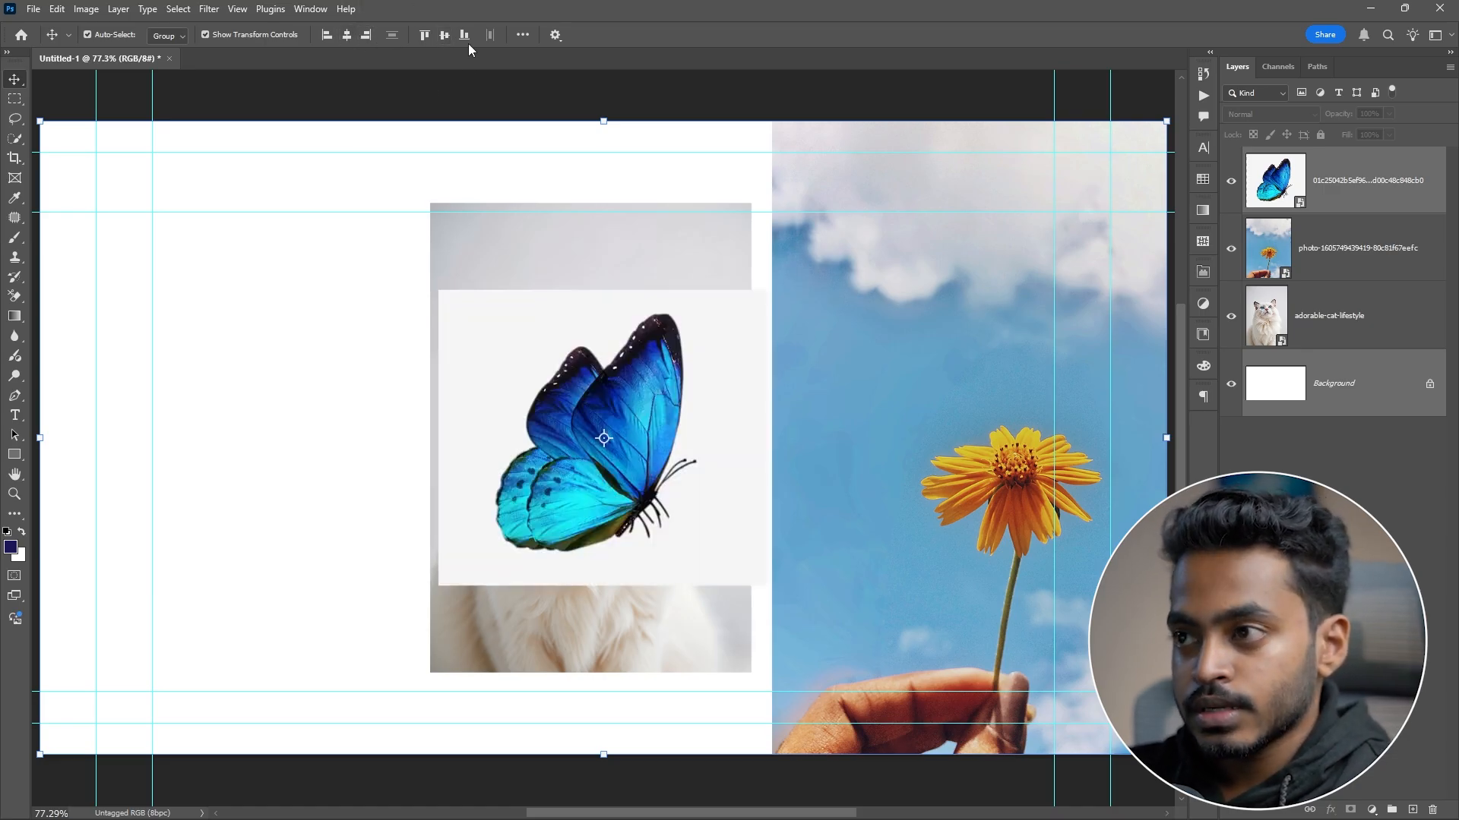
# Step: Try bottom and top edge alignment for the butterfly against the Background, and finish with it aligned to the vertical centre
pyautogui.click(465, 35)
pyautogui.click(422, 37)
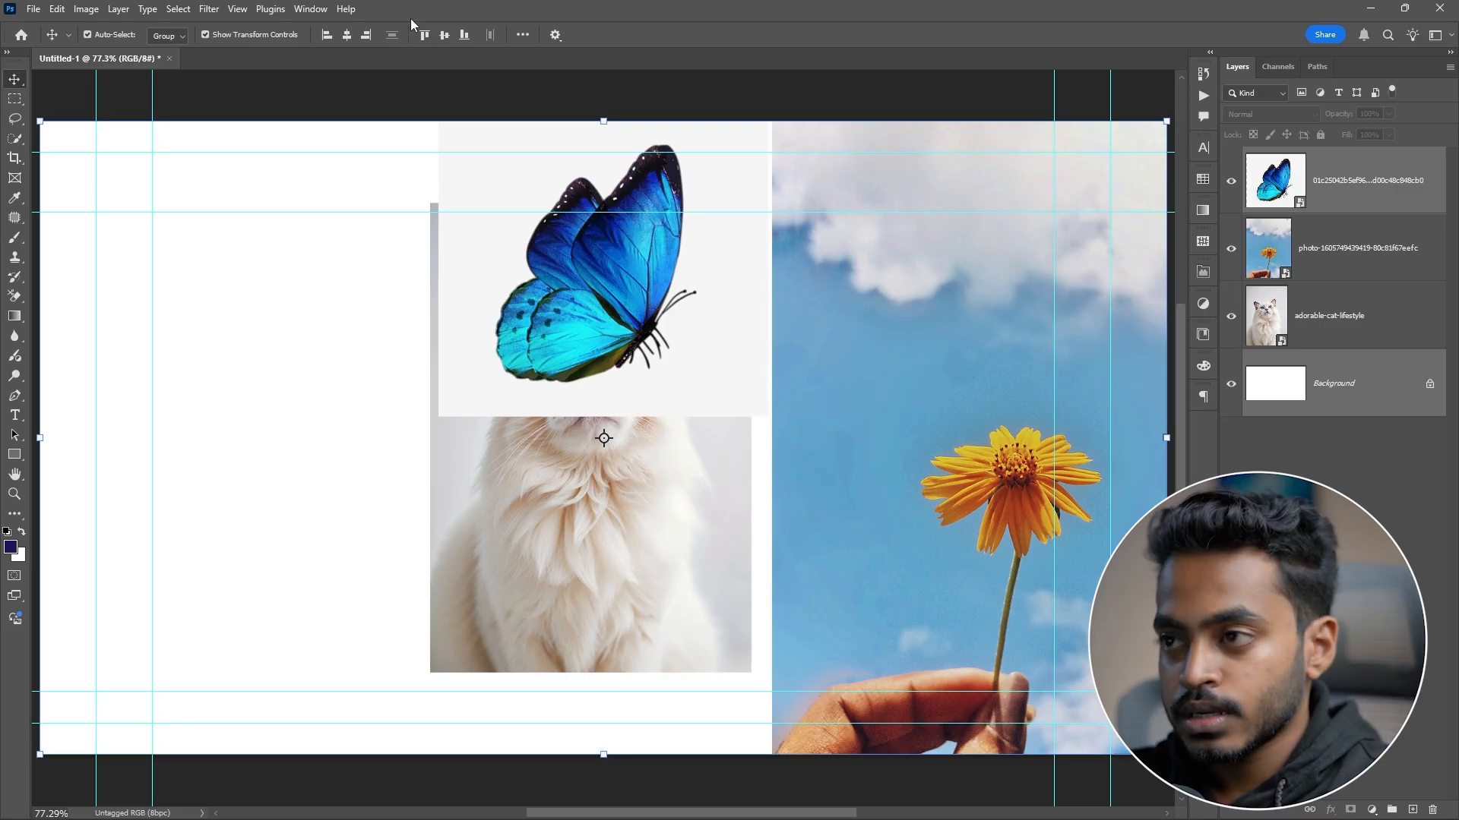
pyautogui.click(444, 36)
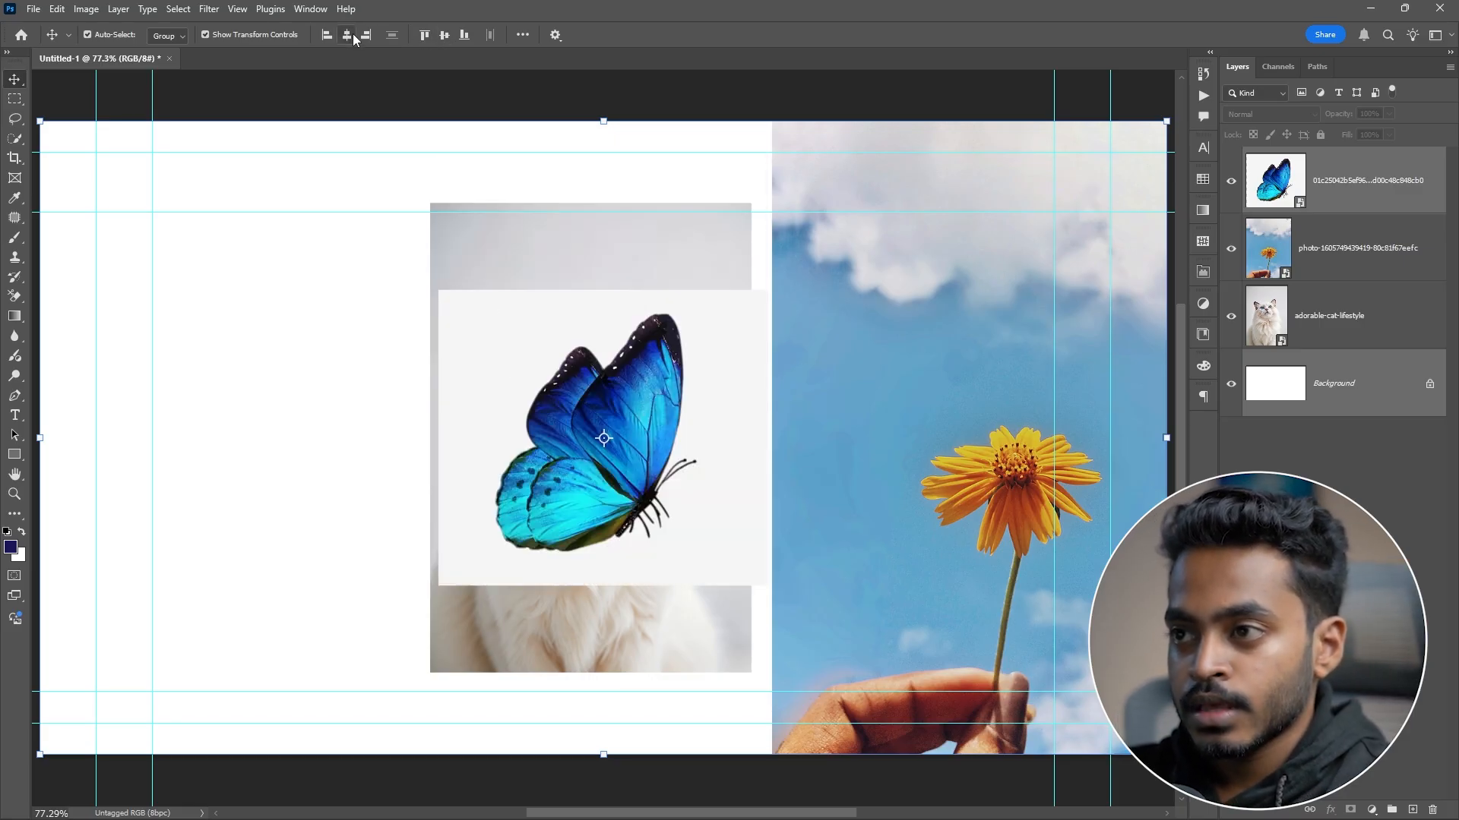